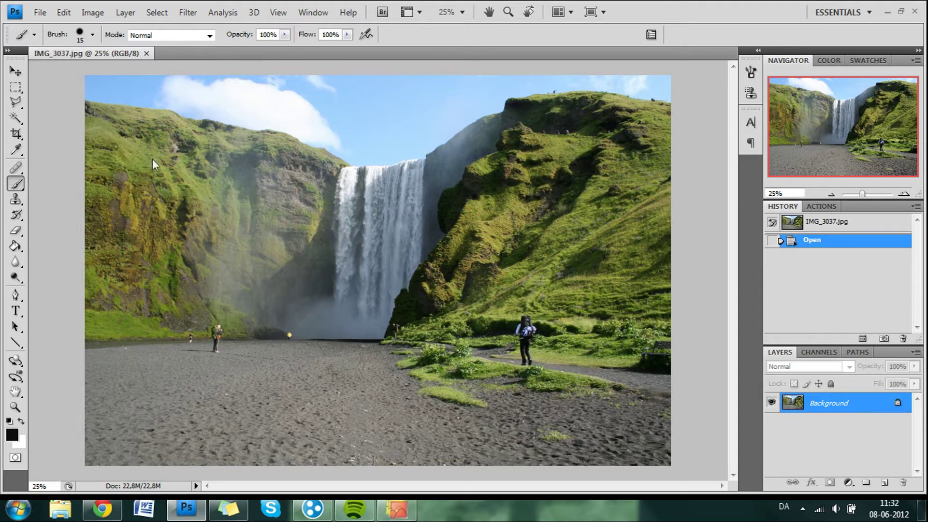
- Apply a +2 Exposure adjustment to the waterfall photo
left_click(95, 16)
mouse_move(143, 44)
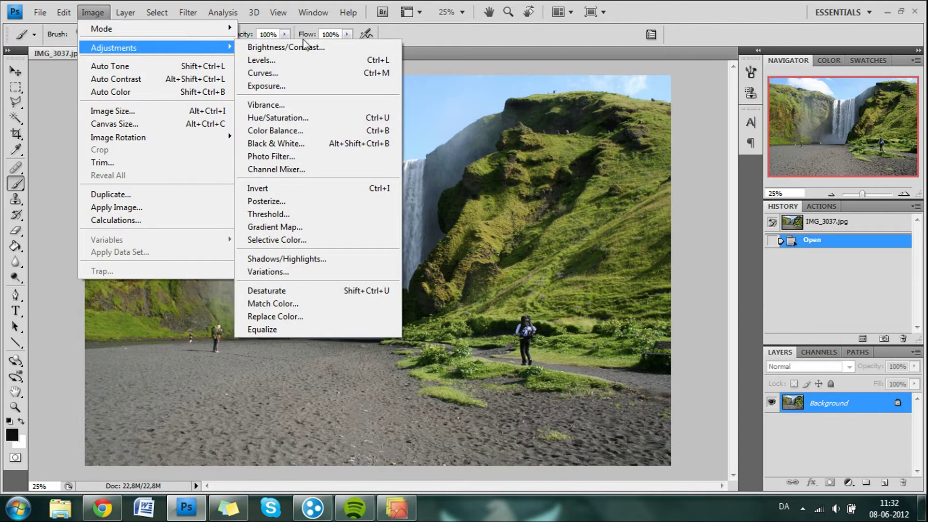
left_click(289, 88)
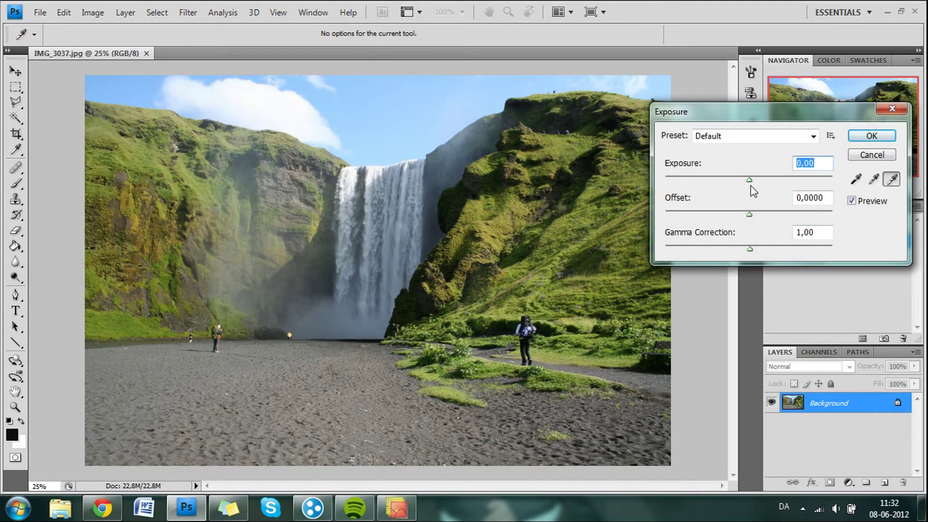
type("2")
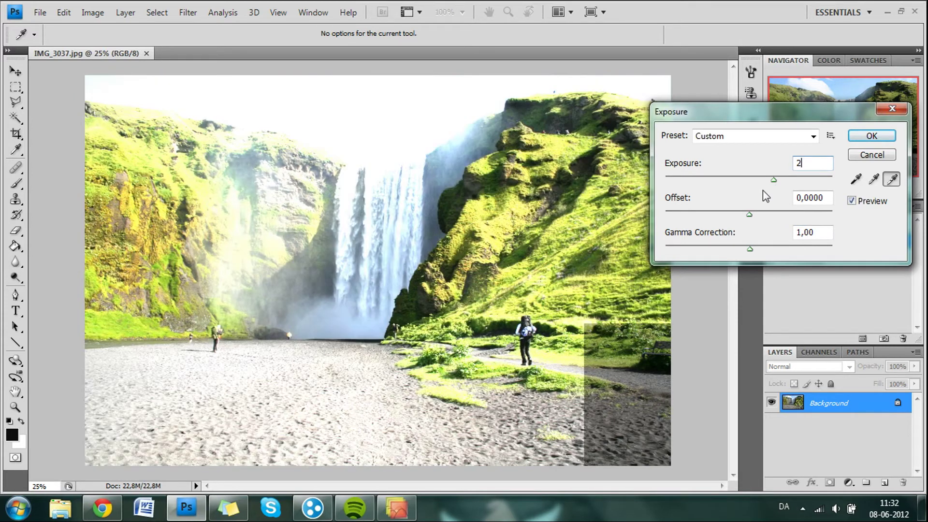
left_click(872, 137)
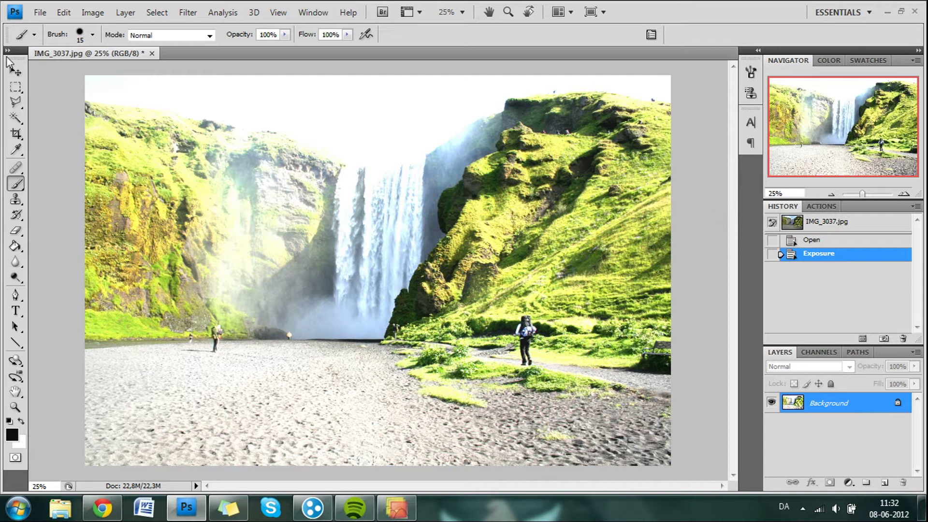
- Save the brightened photo as the JPEG IMG_3037p.jpg, accepting the default JPEG options
left_click(40, 12)
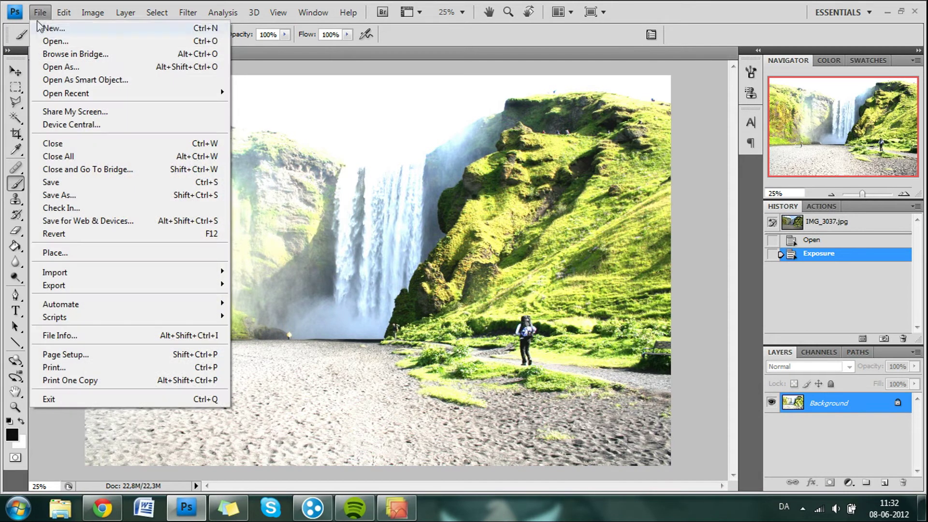
left_click(58, 197)
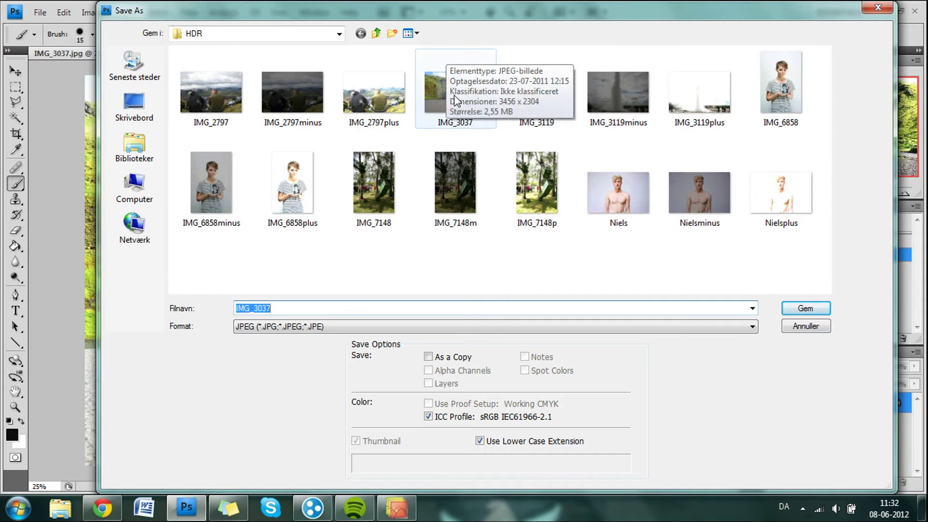
left_click(289, 306)
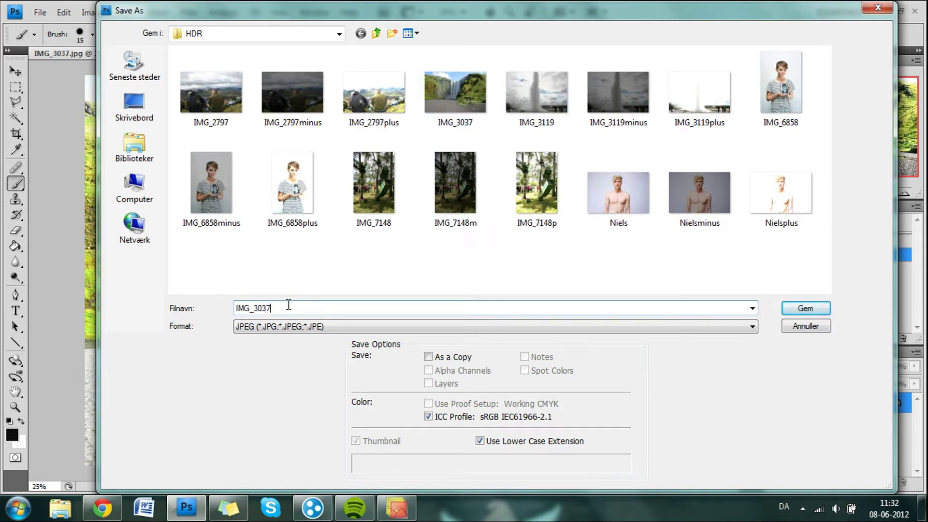
type("p")
key("Return")
left_click(541, 128)
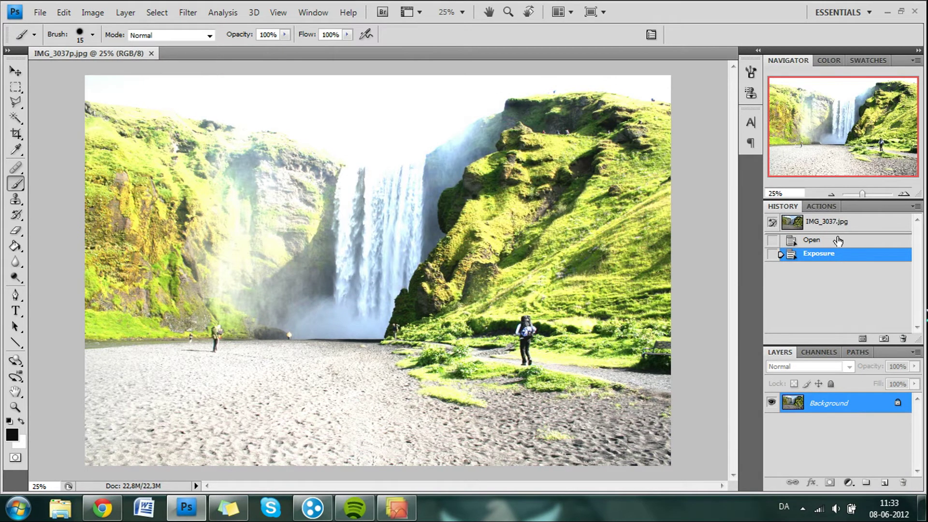
- Revert the photo to its original History state and apply a -2 Exposure adjustment
left_click(837, 240)
left_click(89, 14)
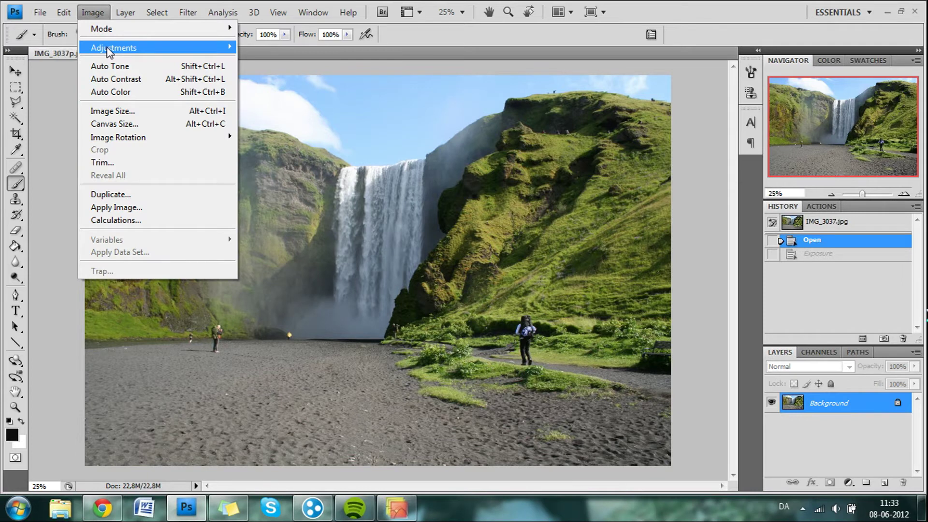
mouse_move(107, 49)
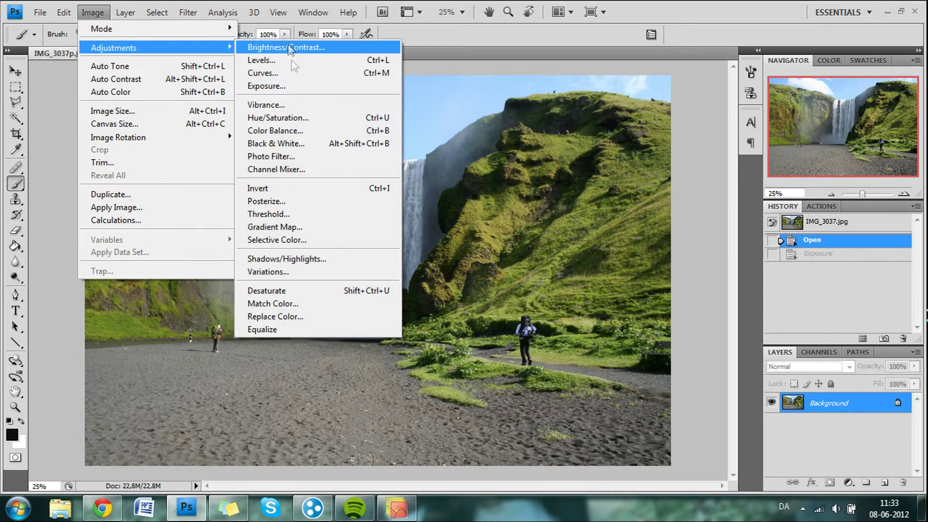
left_click(282, 87)
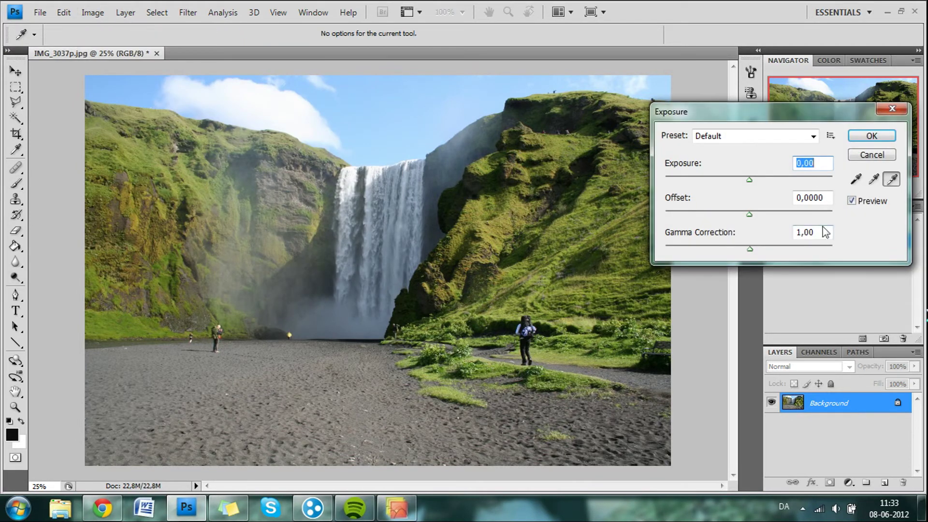
mouse_move(782, 111)
left_mouse_down()
mouse_move(788, 52)
mouse_move(776, 114)
left_mouse_up()
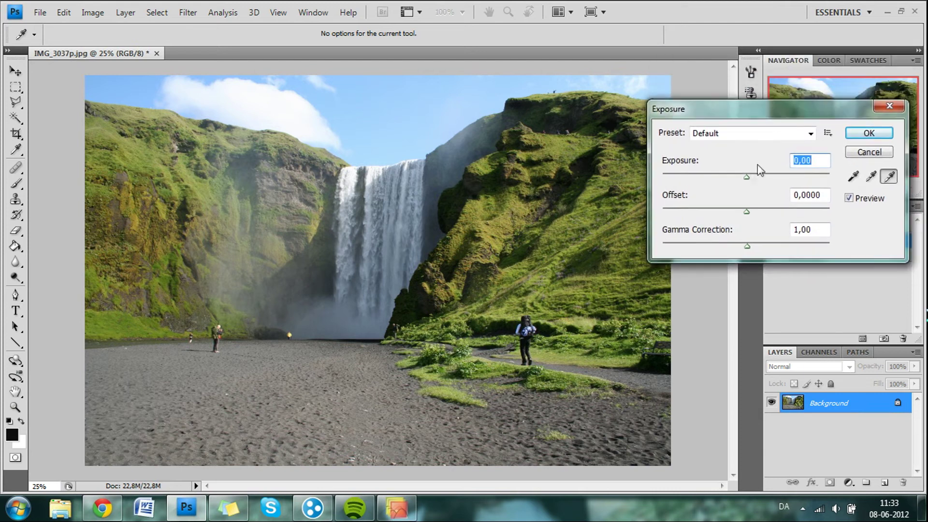
type("-2")
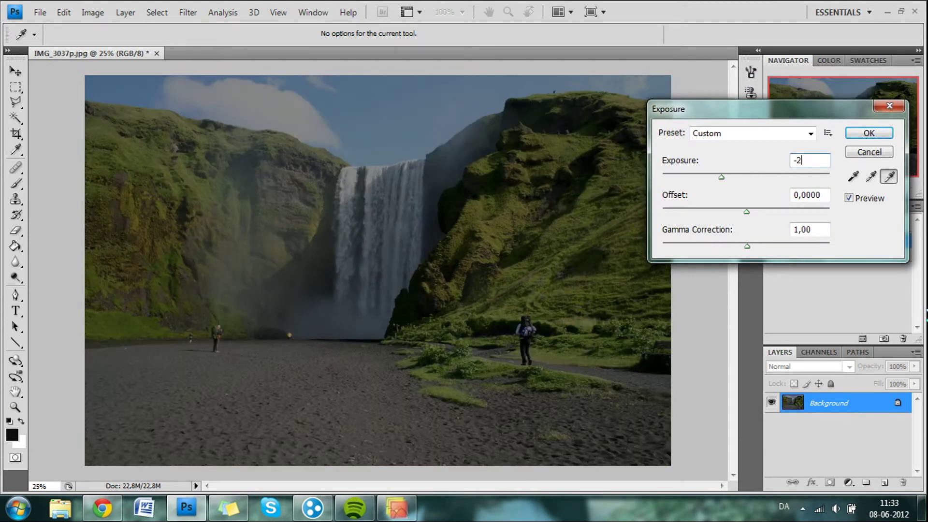
key("Return")
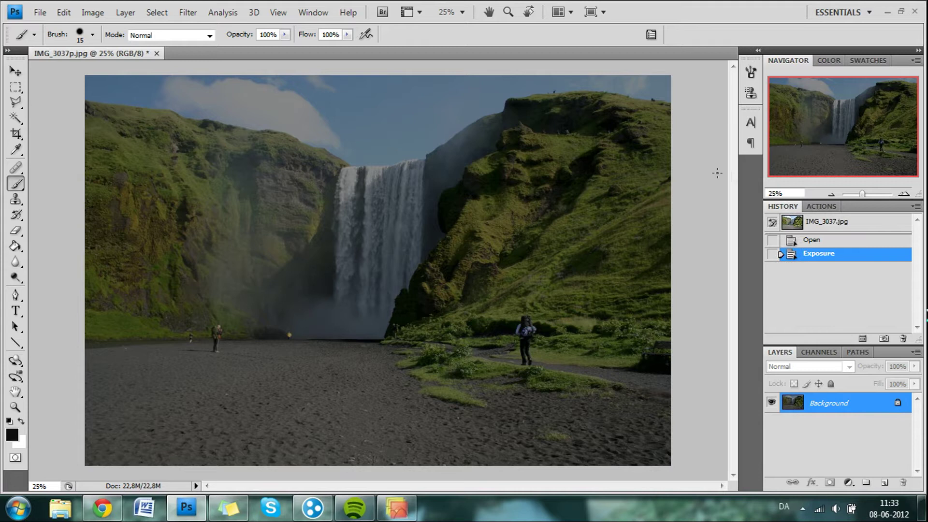
- Save the darkened photo as the JPEG IMG_3037m.jpg with the default JPEG options
left_click(39, 12)
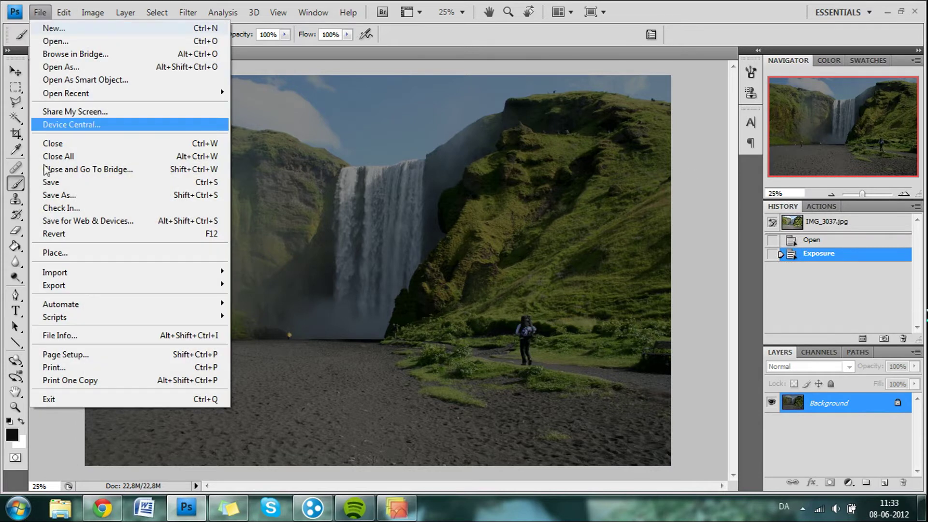
left_click(62, 198)
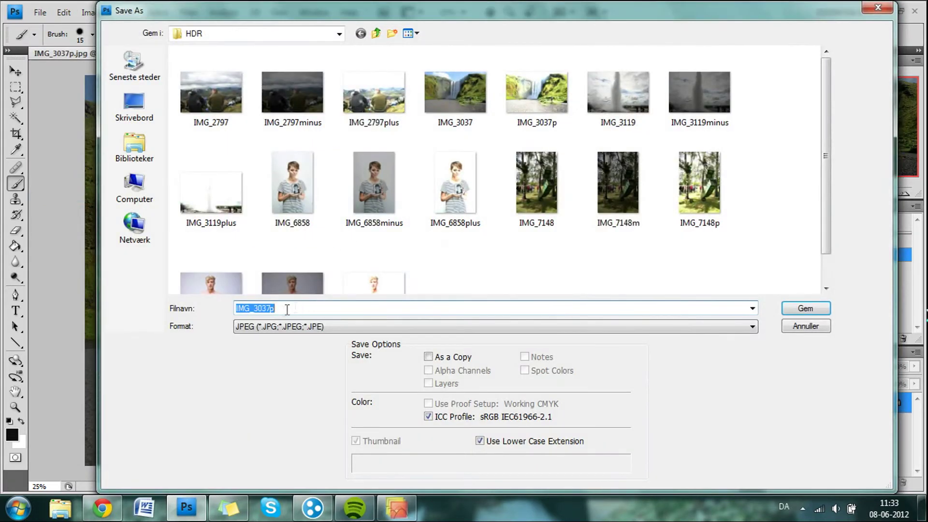
left_click(286, 307)
key("BackSpace")
type("m")
key("Return")
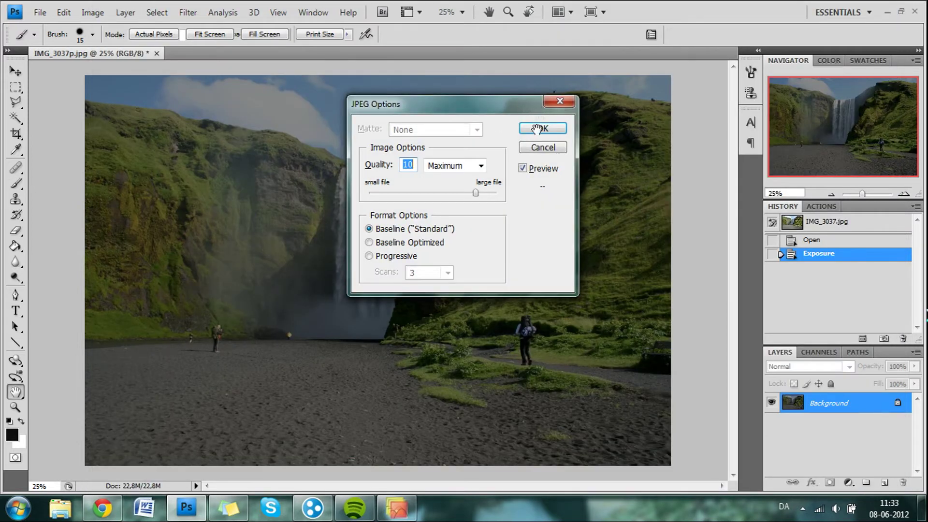
left_click(536, 129)
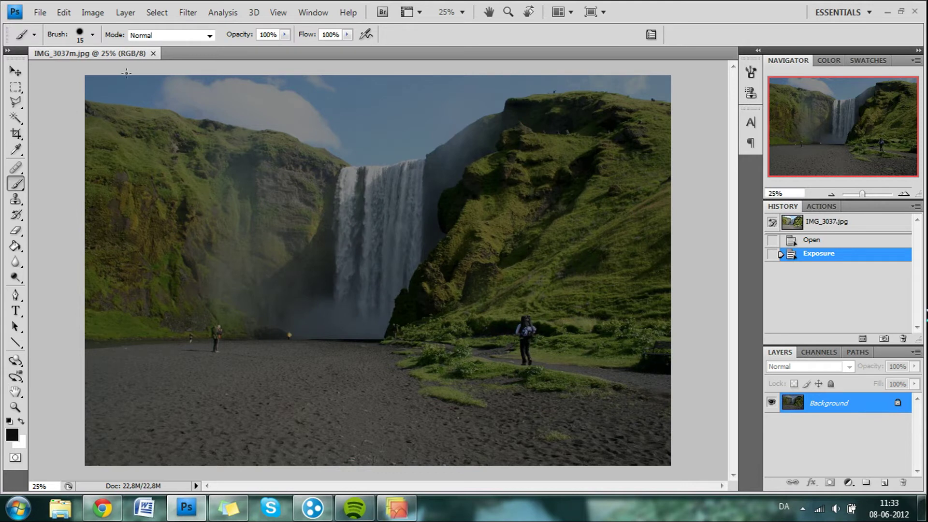
- Close the darkened IMG_3037m document in Photoshop and switch to Luminance HDR 2.3.0
left_click(154, 54)
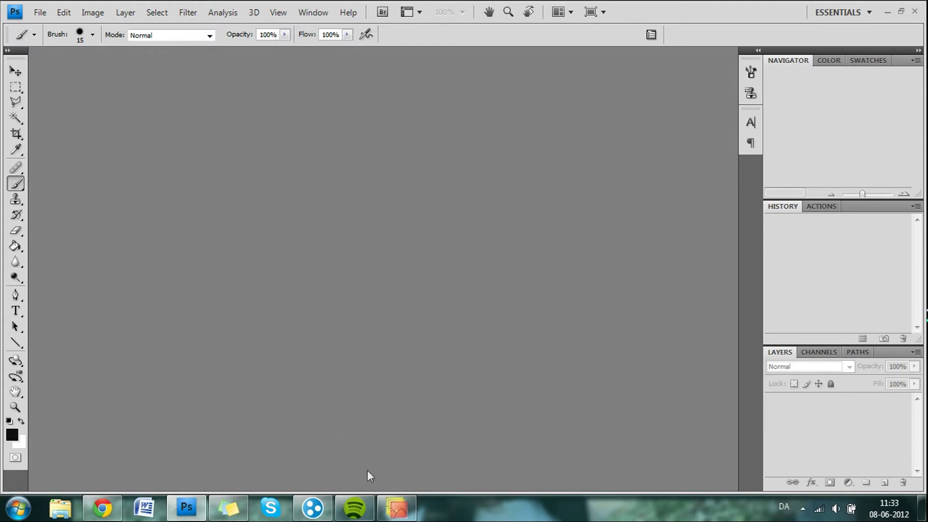
left_click(394, 515)
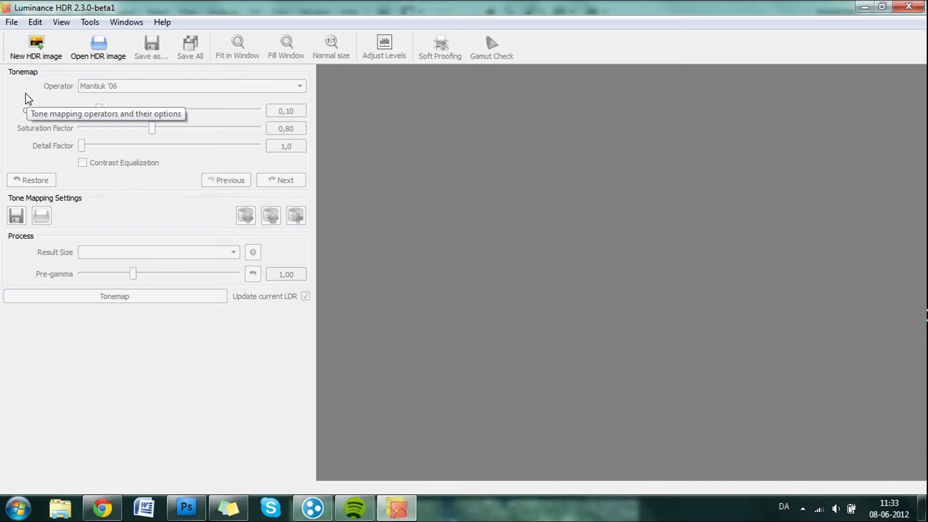
- Start a New HDR image and add IMG_3037.jpg, IMG_3037m.jpg and IMG_3037p.jpg as input files
left_click(47, 42)
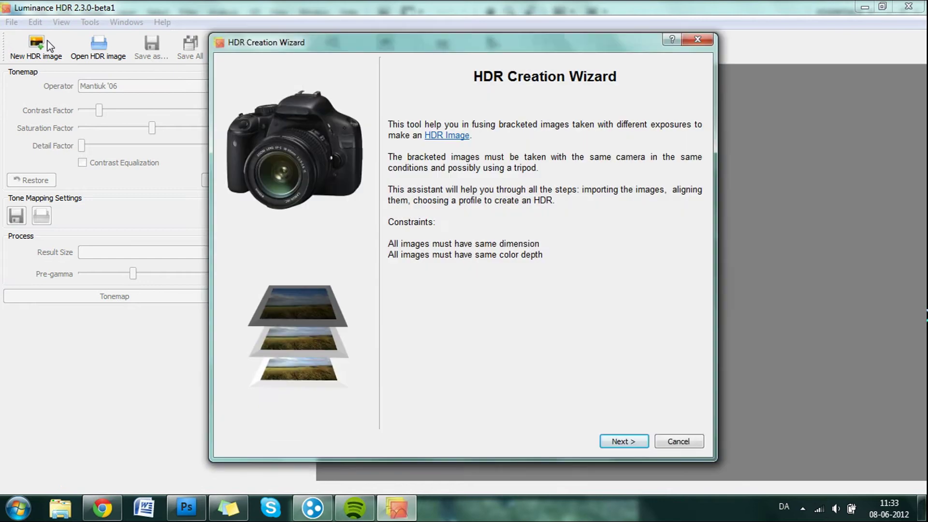
left_click(622, 442)
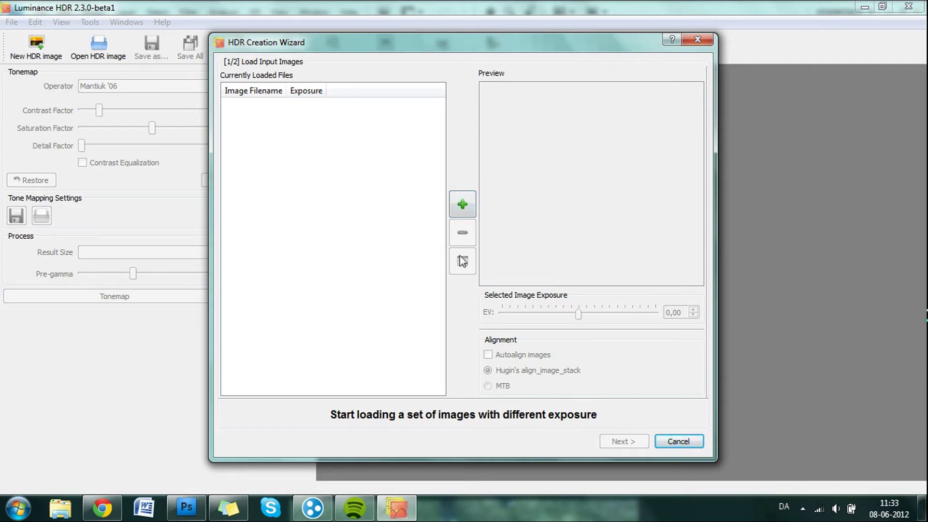
left_click(460, 208)
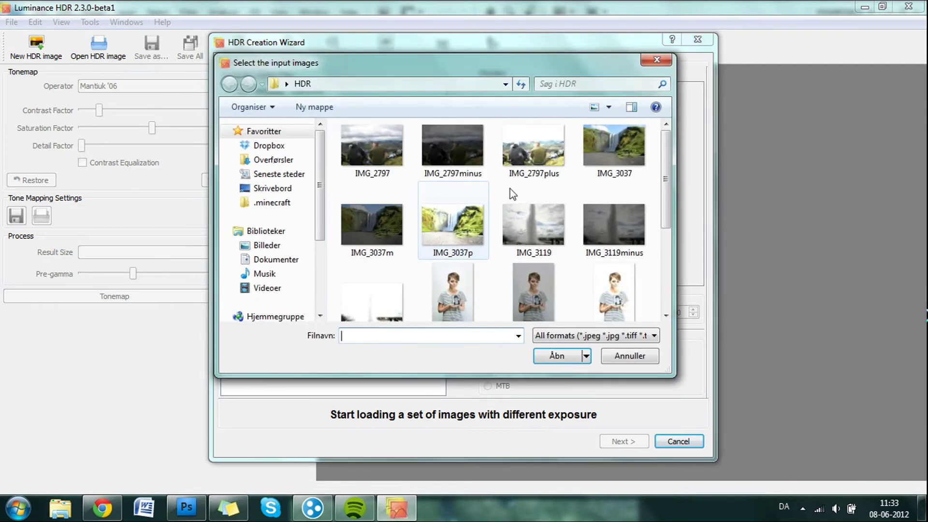
left_click(620, 146)
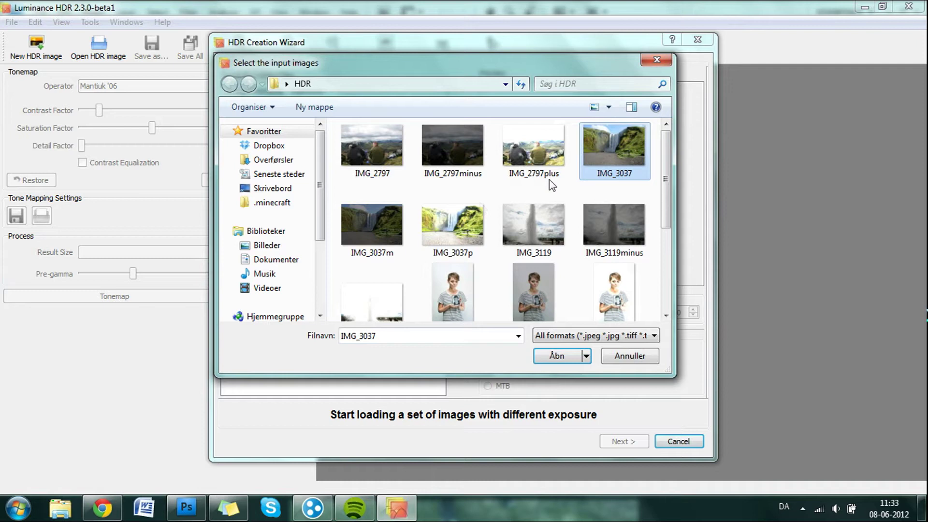
left_click(441, 231, "shift")
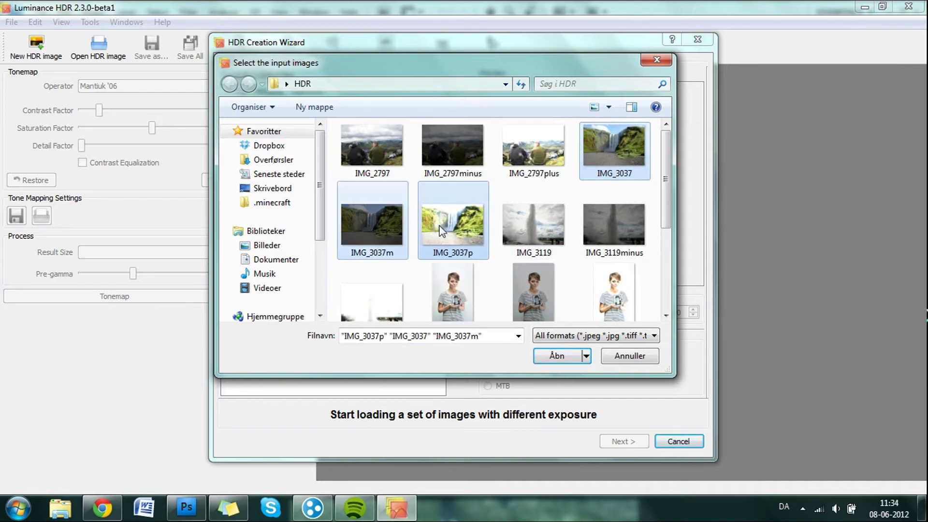
left_click(556, 356)
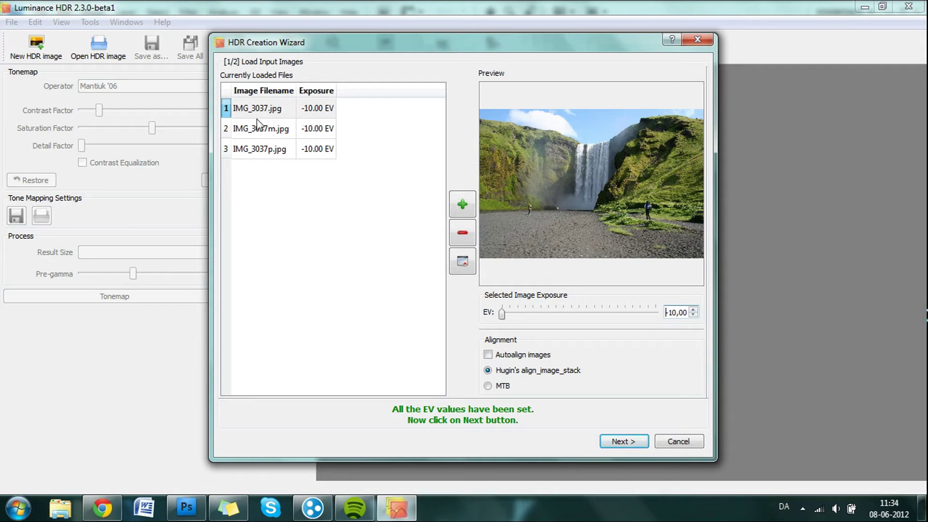
- Set IMG_3037.jpg to 0 EV and IMG_3037m.jpg to -2 EV
left_click_drag(686, 314, 638, 315)
key("BackSpace")
left_click(280, 128)
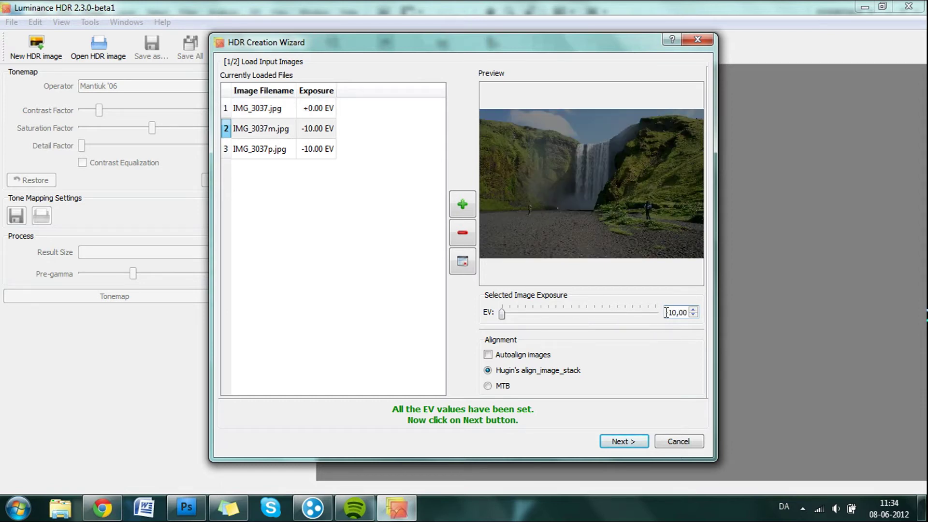
left_click_drag(665, 312, 672, 314)
key("BackSpace")
type("-2")
- Set IMG_3037p.jpg to +2 EV, recheck the other two values, and advance to Editing Tools
left_click(284, 151)
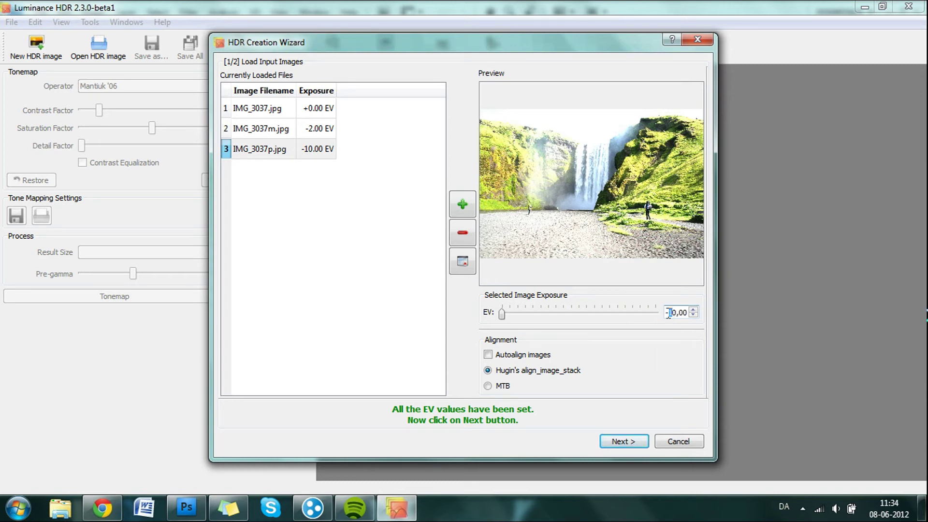
left_click_drag(669, 313, 674, 313)
type("2")
left_click(347, 248)
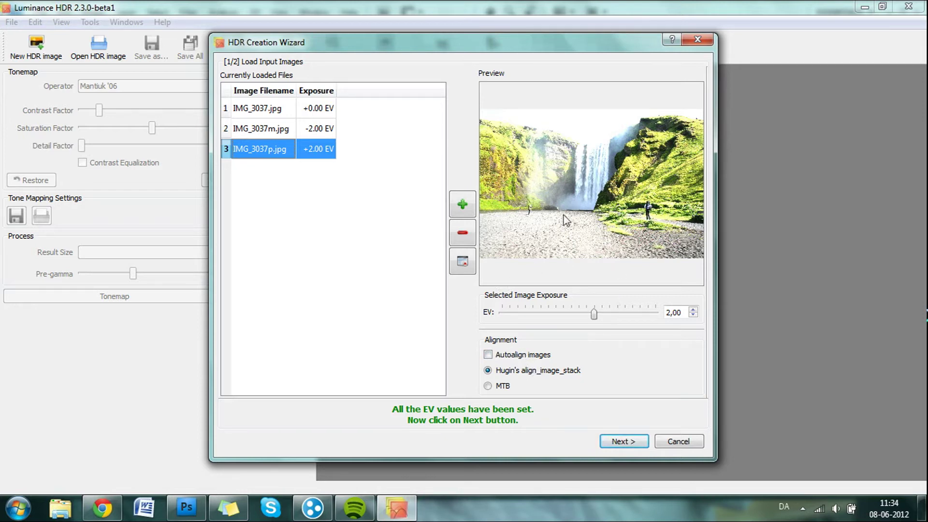
left_click(264, 130)
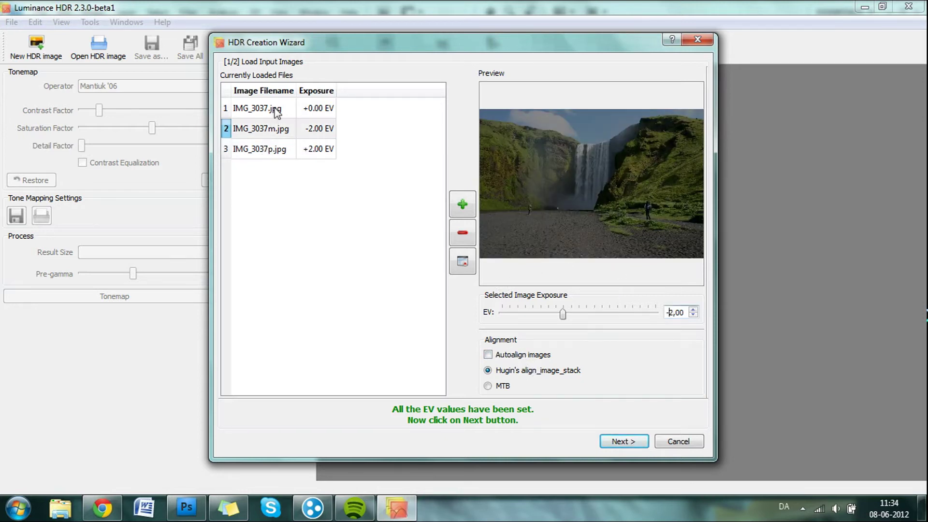
left_click(274, 111)
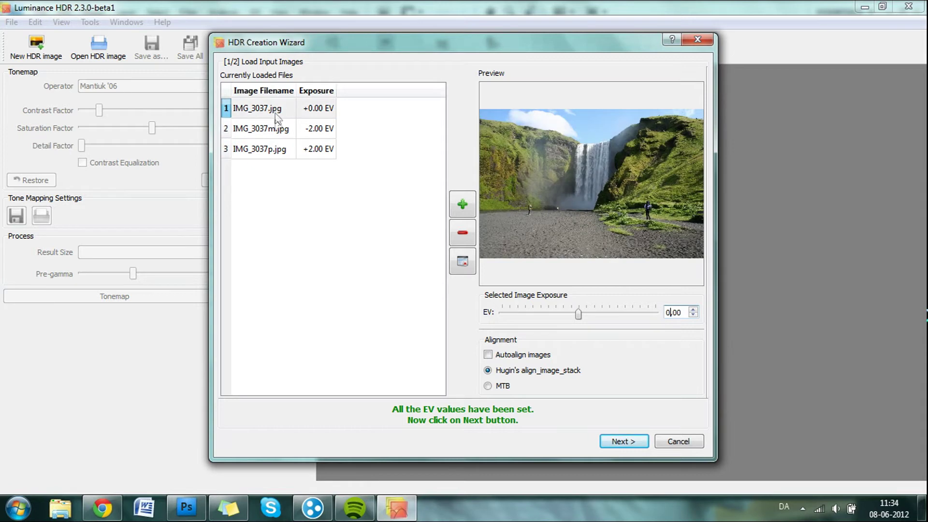
left_click(625, 440)
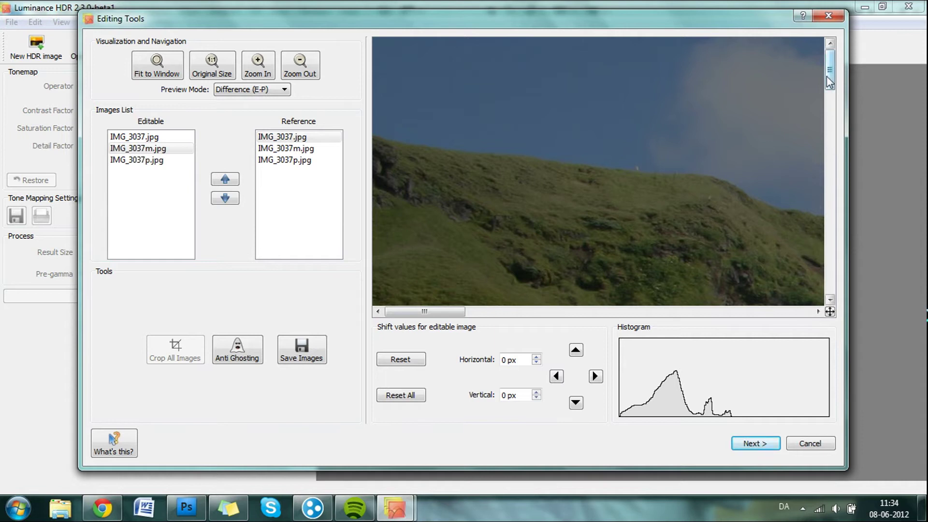
- Inspect the alignment preview, then move on to HDR creation settings with Profile 1 (Triangular, Linear, Debevec)
left_click_drag(829, 72, 841, 188)
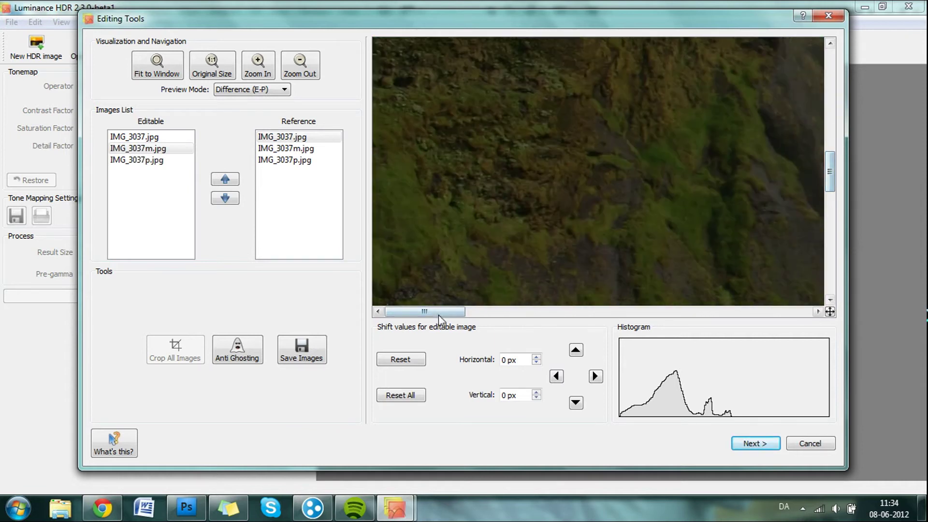
left_click_drag(449, 311, 639, 357)
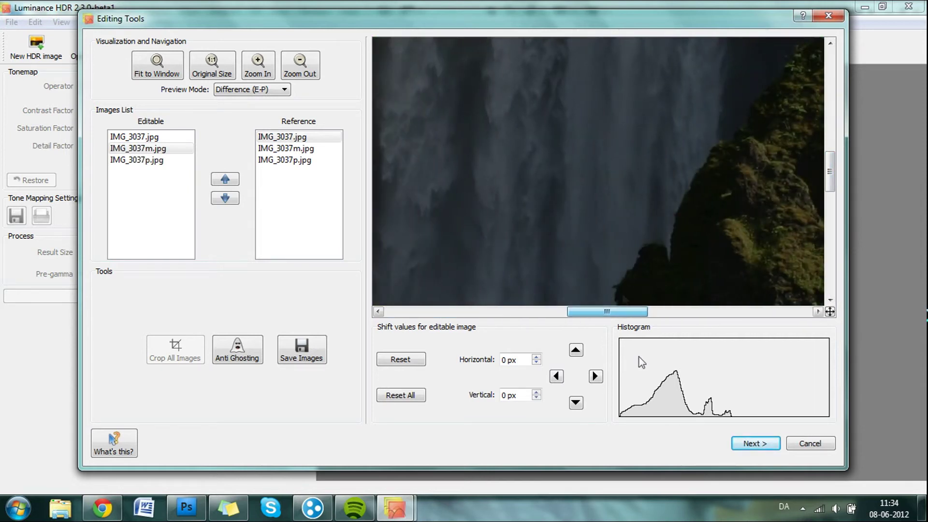
left_click(753, 443)
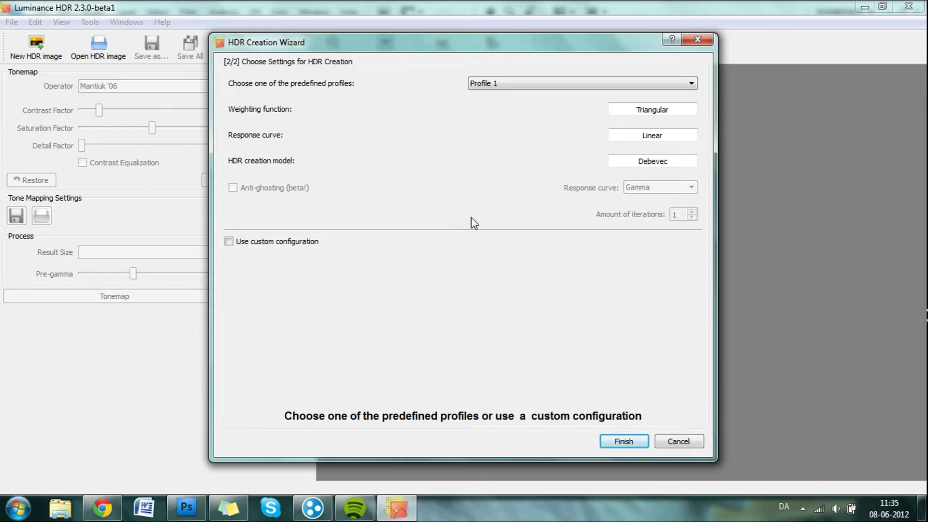
- Finish the wizard to build the HDR image using Triangular weighting, Linear response and Debevec
left_click(626, 442)
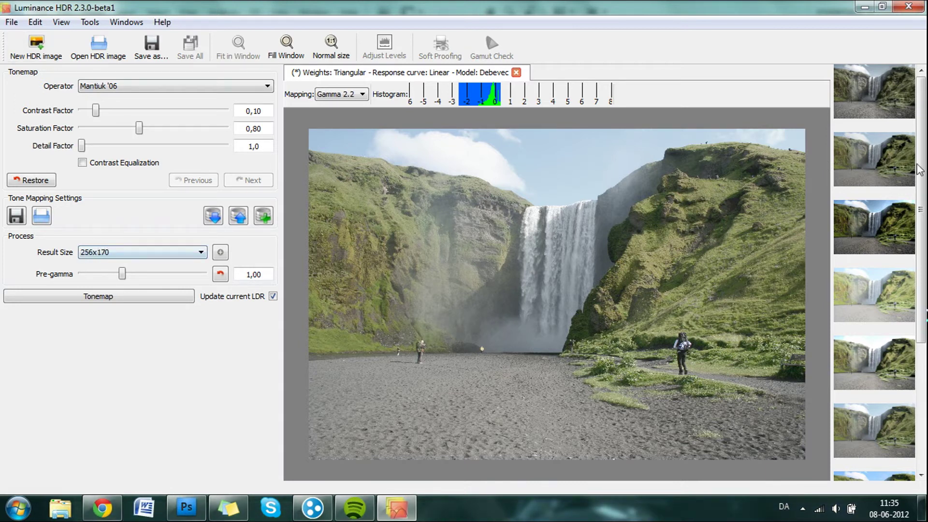
- Tonemap the HDR with the Mantiuk '06 preset into an 800x533 LDR image, viewed at normal size
left_click_drag(919, 169, 919, 294)
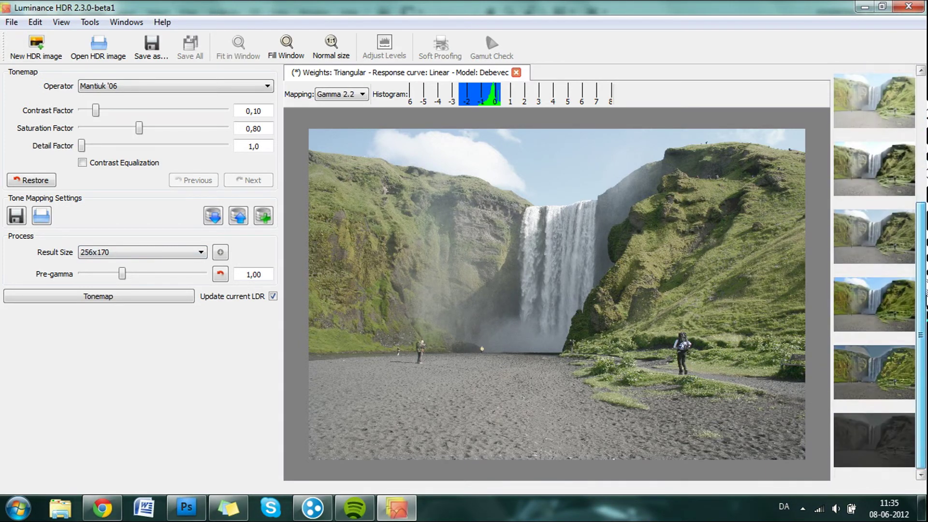
left_click_drag(926, 244, 925, 95)
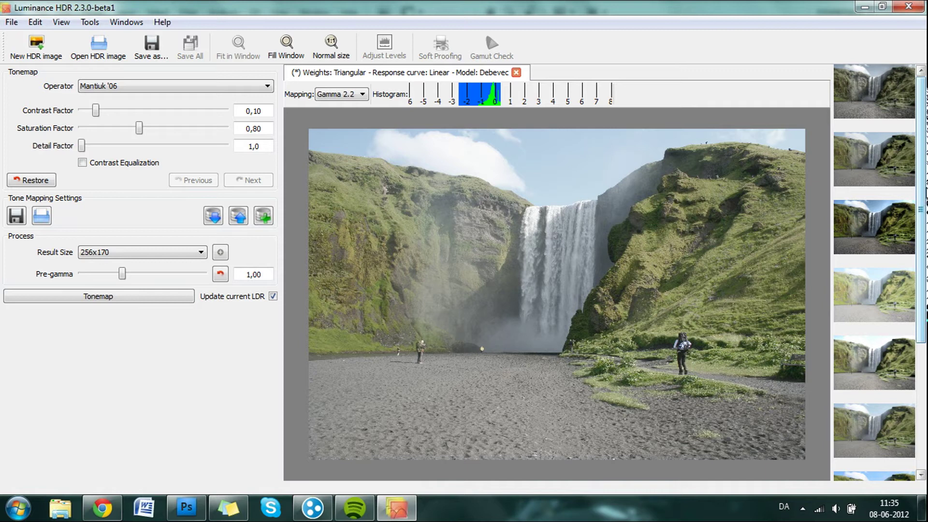
left_click(332, 44)
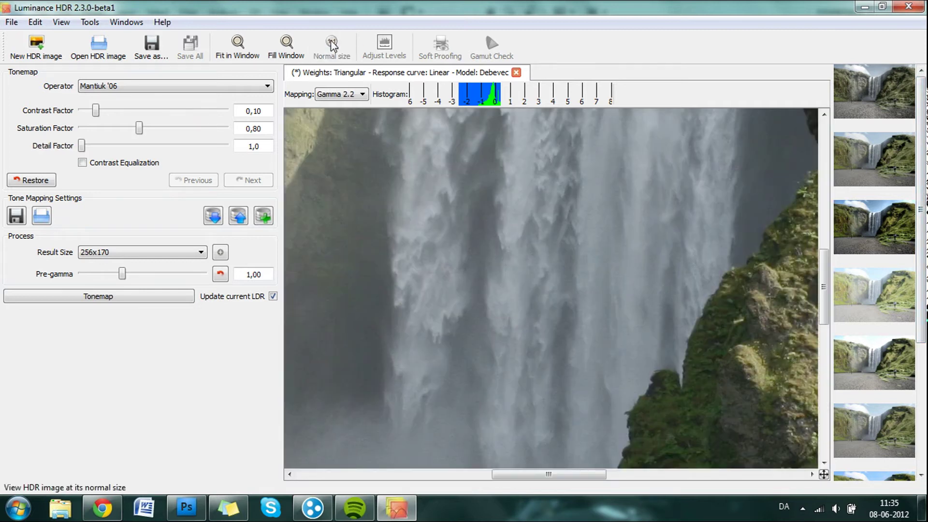
left_click(238, 42)
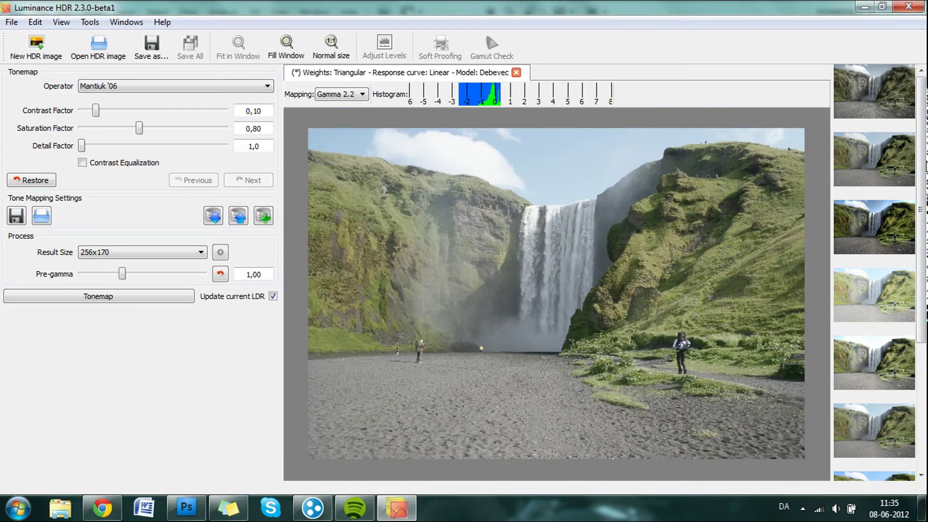
left_click(885, 88)
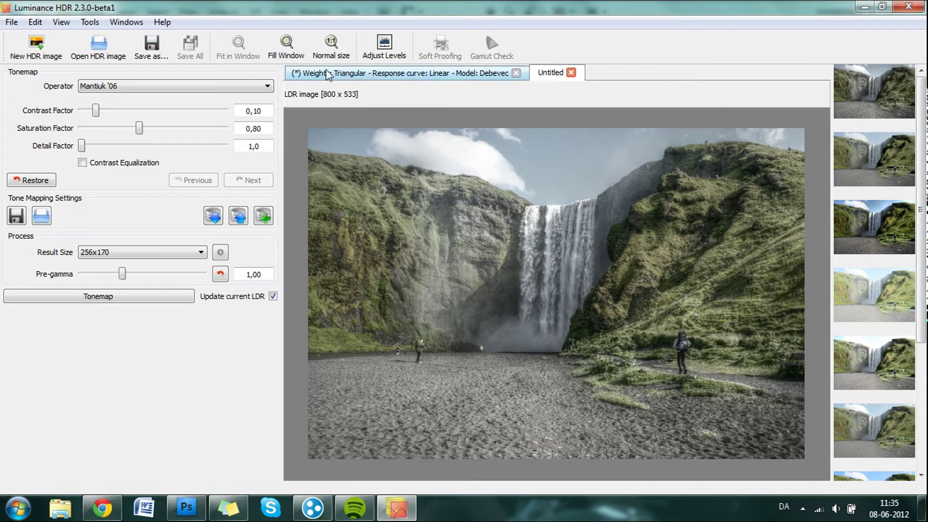
left_click(332, 47)
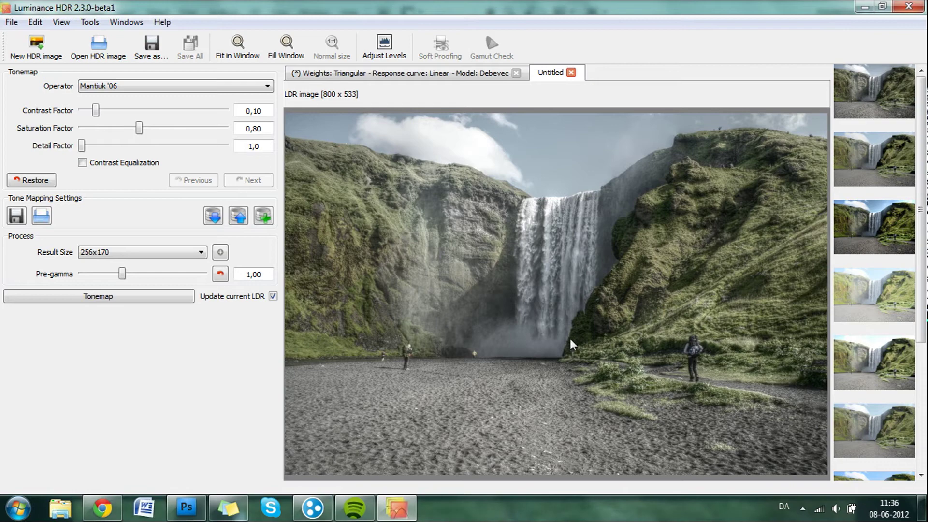
- Open IMG_3037.jpg from Photoshop's recent files and compare it with the Mantiuk '06 result
left_click(186, 508)
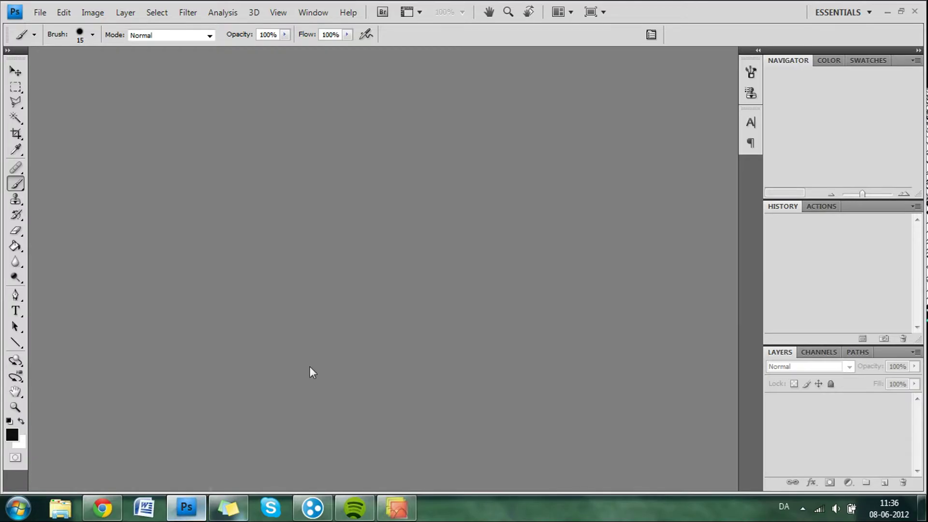
left_click(43, 15)
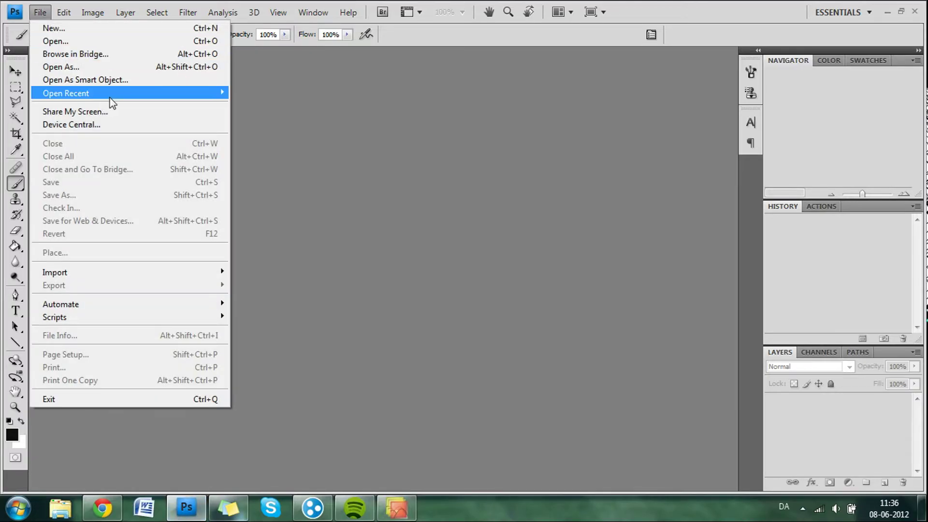
mouse_move(140, 97)
left_click(268, 118)
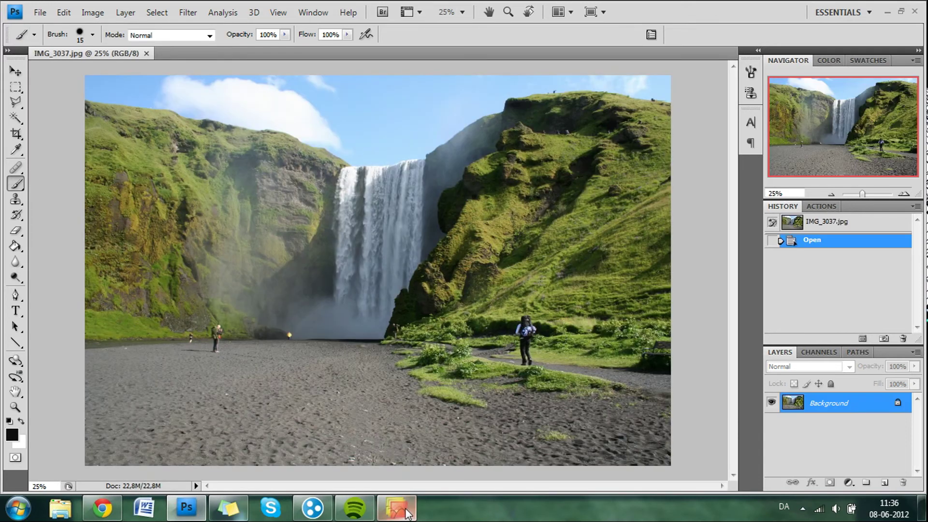
left_click(404, 513)
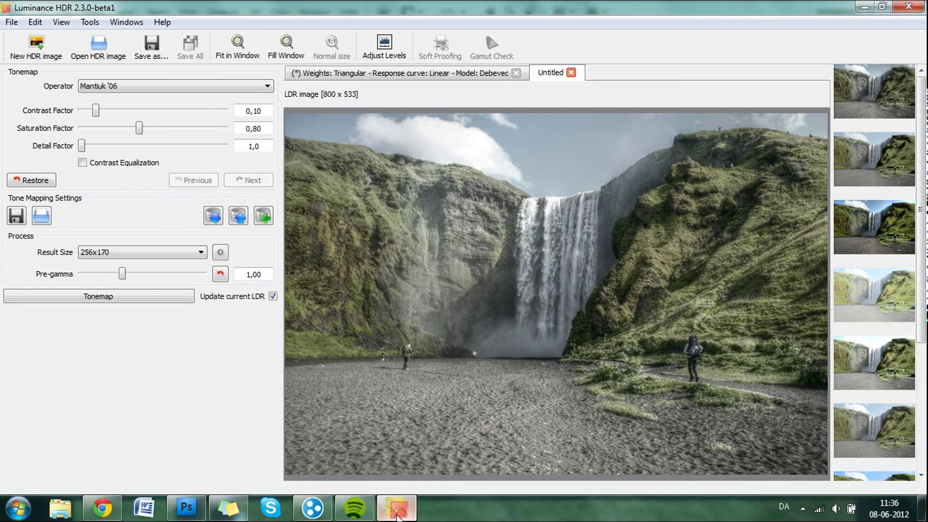
left_click(186, 507)
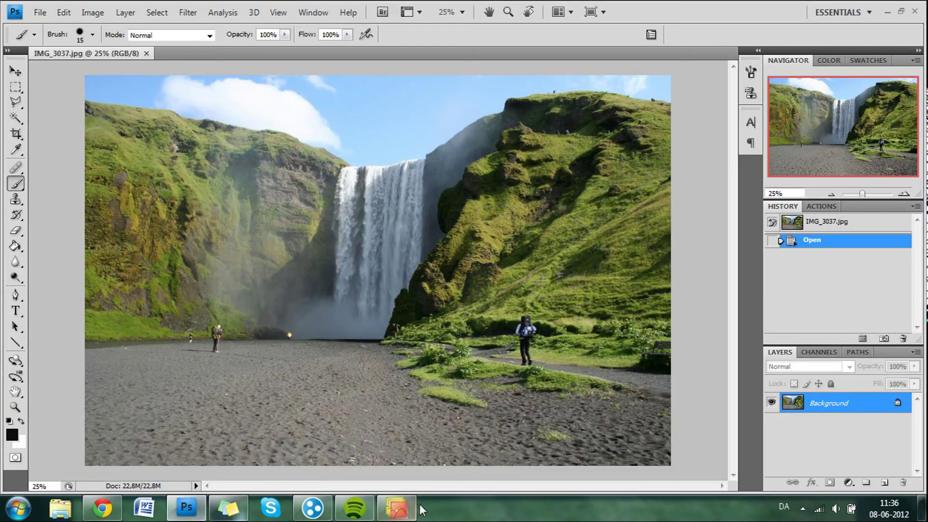
left_click(397, 508)
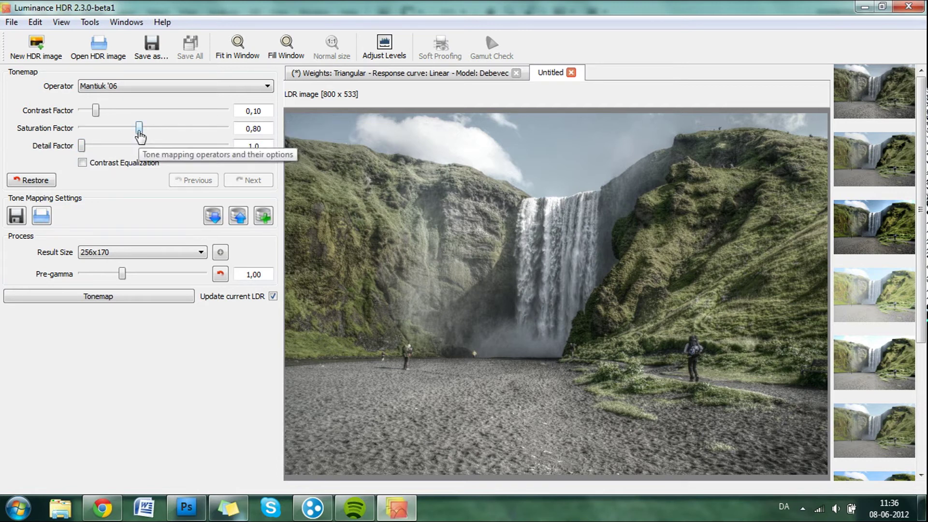
- Increase the Mantiuk '06 Saturation Factor to 1,61 and choose a 768x512 Result Size
left_click_drag(139, 130, 200, 131)
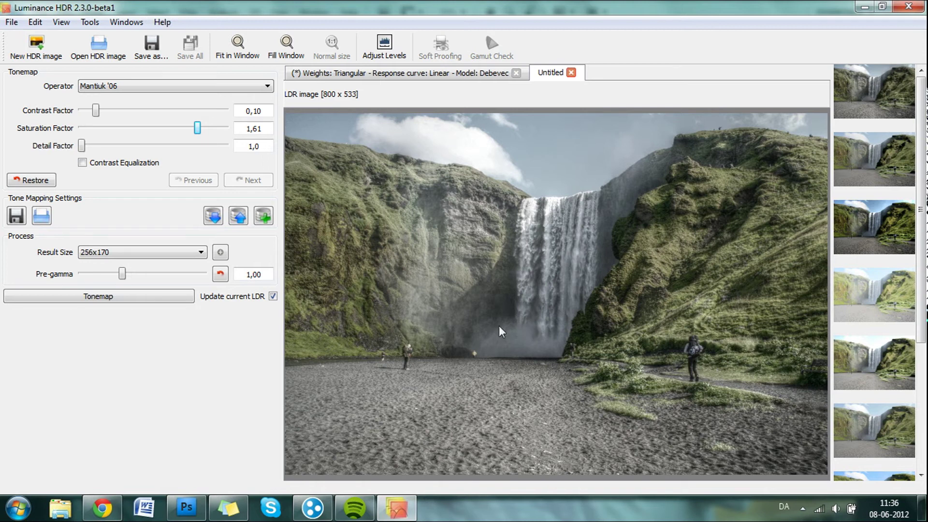
left_click(166, 251)
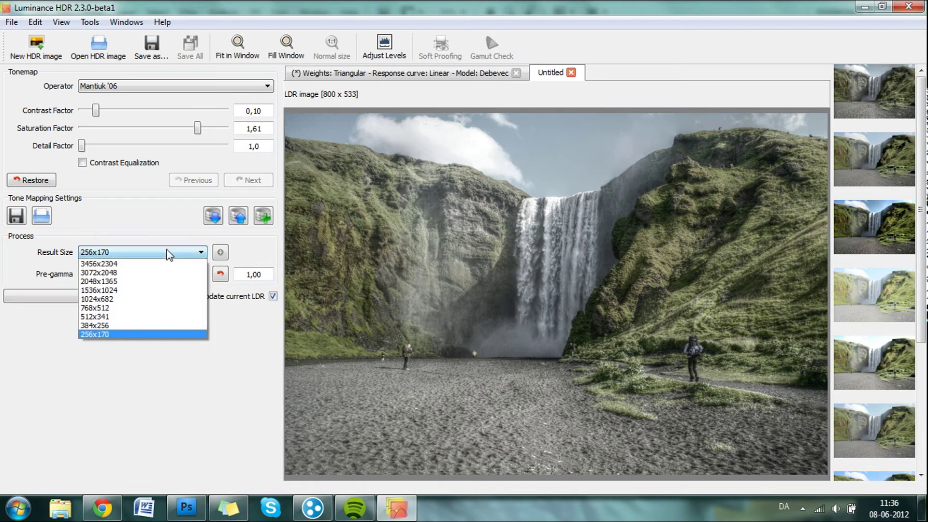
left_click(149, 309)
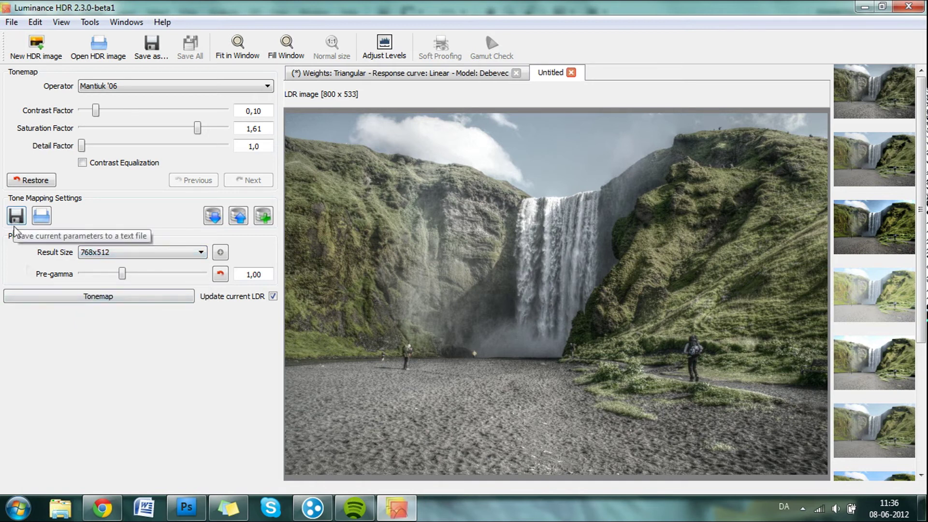
- Re-tonemap the waterfall at 768x512 with Mantiuk '06 and saturation 1.61, then select the Fattal operator
left_click(51, 297)
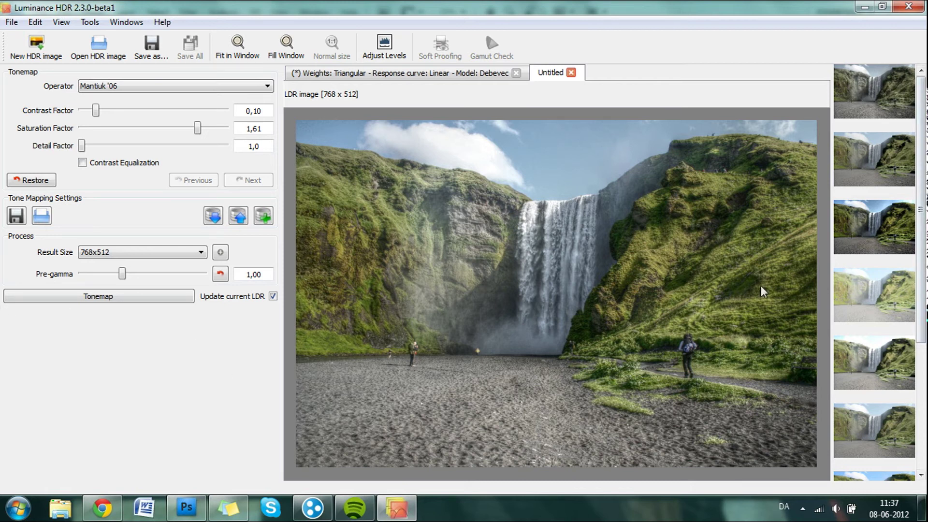
left_click(865, 223)
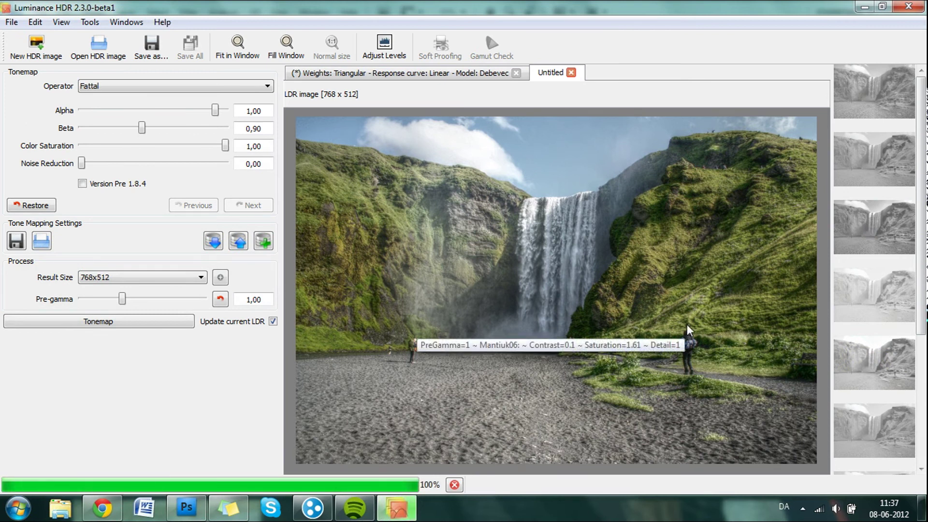
- Preview a vivid Fattal tonemap, then rerun with Mantiuk '06 at contrast 0.10, saturation 1.61, detail 1.0
left_click(871, 205)
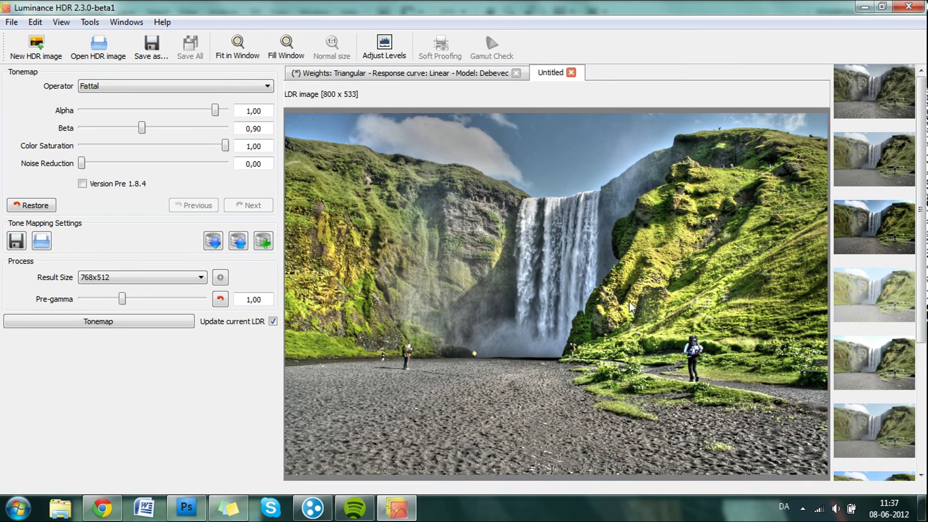
left_click_drag(632, 340, 638, 307)
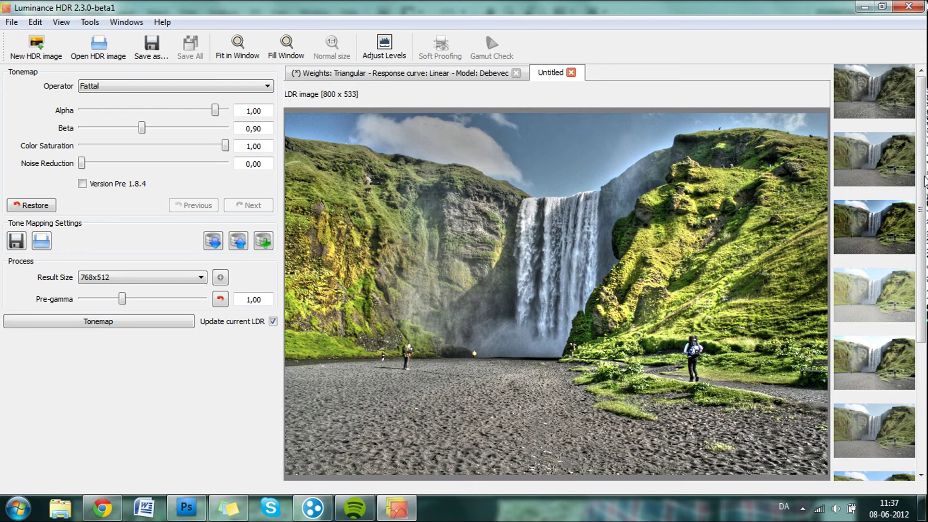
left_click(870, 96)
left_click(150, 295)
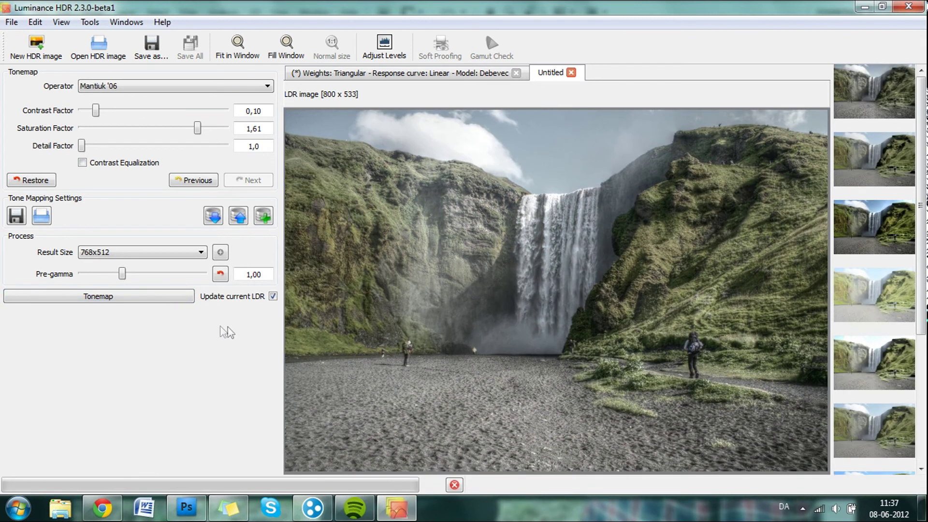
- Finish the Mantiuk '06 tonemap run, keeping the result size at 768x512
left_click(188, 298)
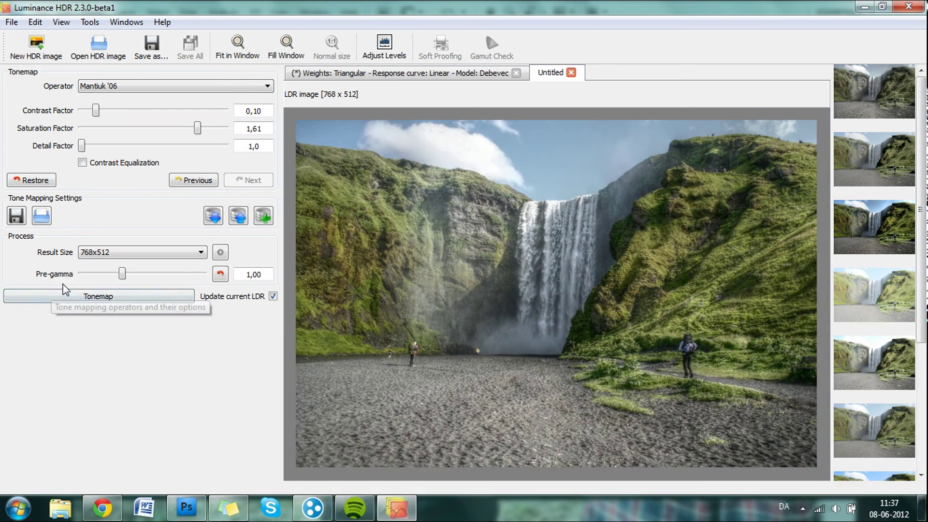
left_click(165, 251)
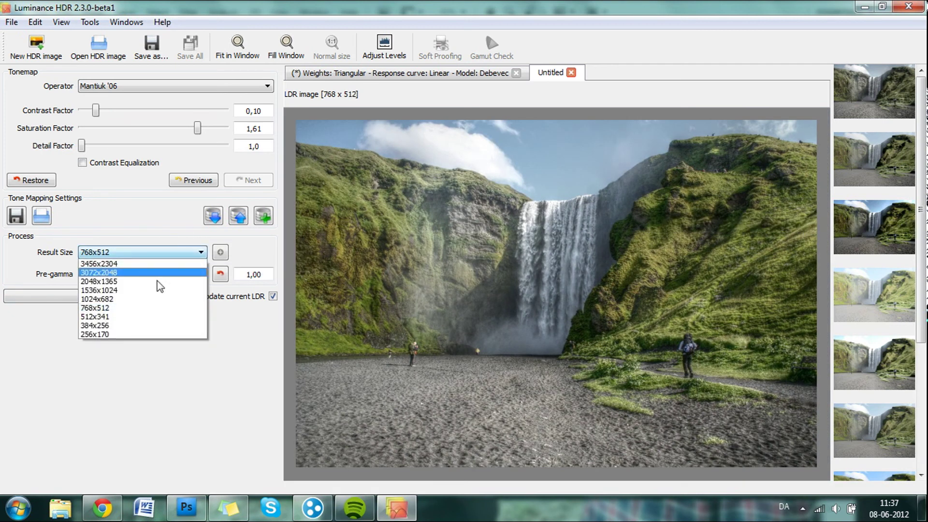
left_click(152, 249)
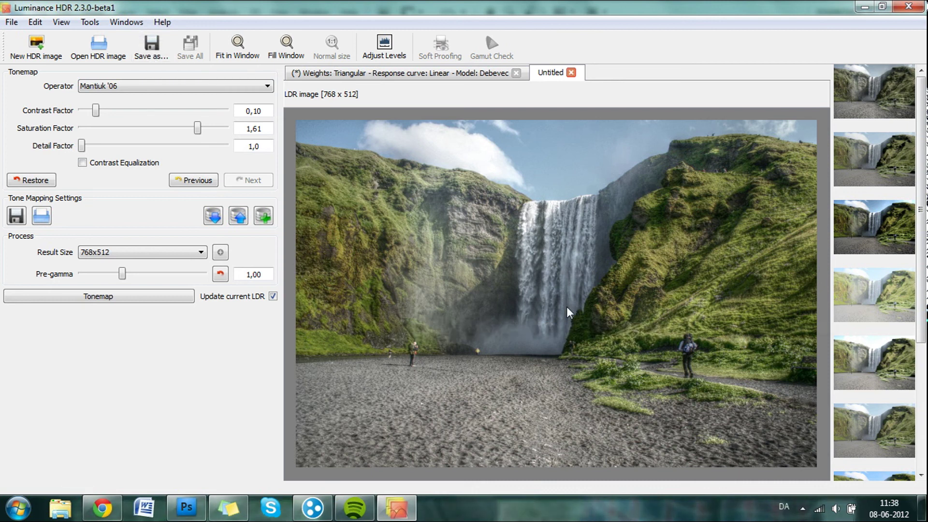
- Save the tonemapped waterfall as JPEG file 'Test' at quality 100
left_click(152, 54)
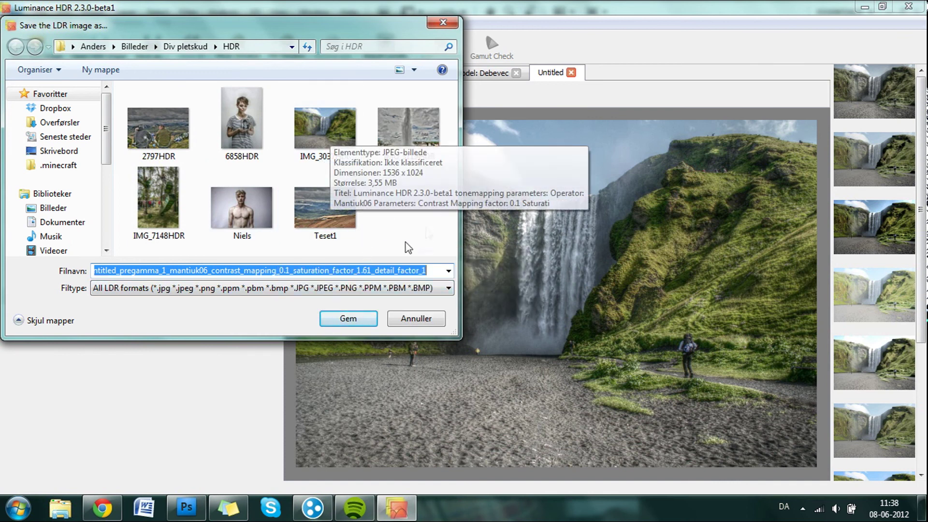
type("Test")
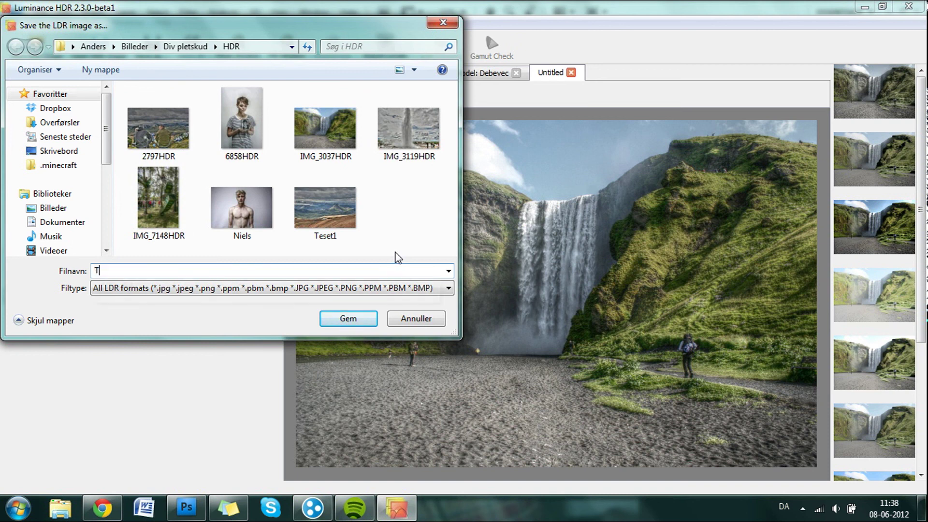
left_click(359, 316)
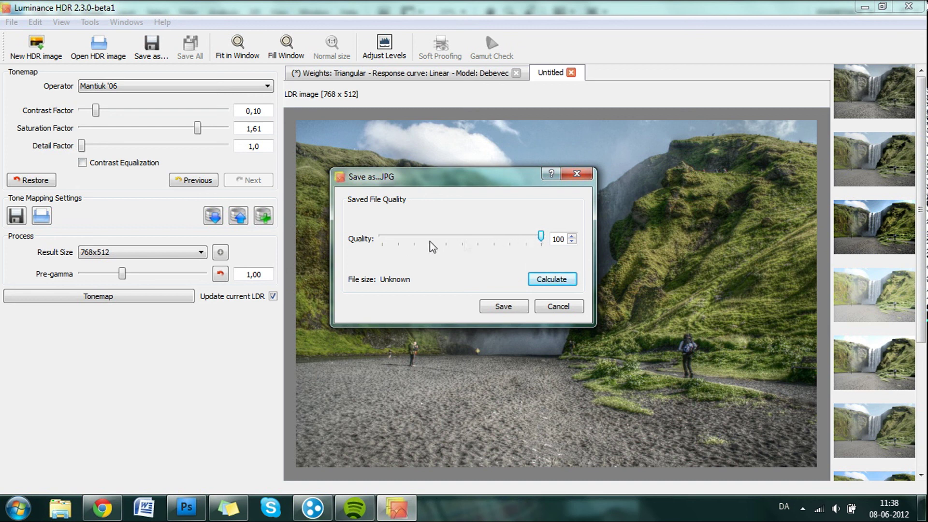
left_click(503, 309)
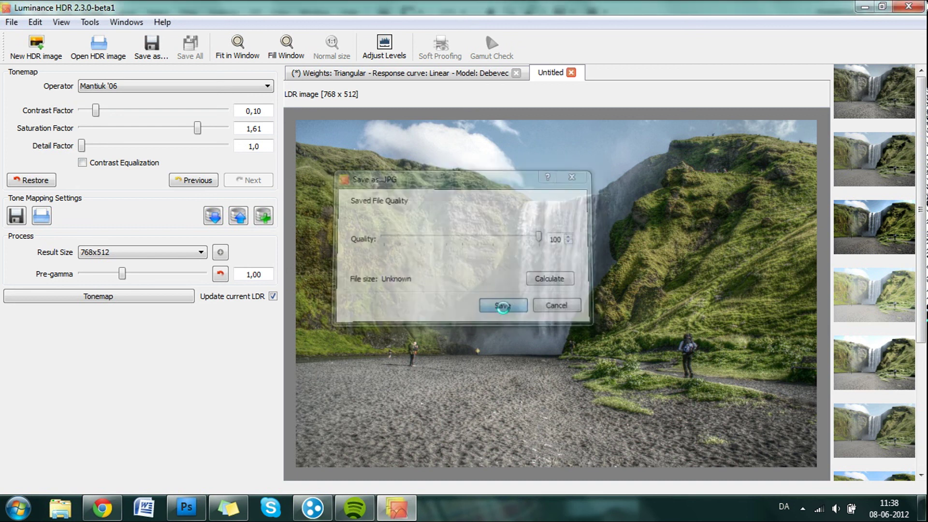